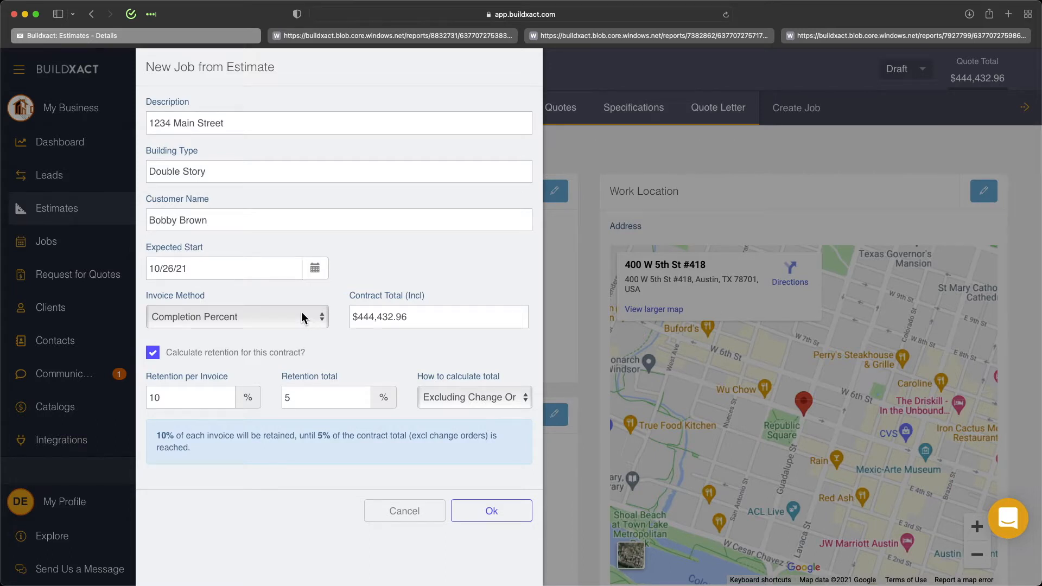
Create the job from the 1234 Main Street estimate with Completion Percent invoicing, retention calculated at 10% per invoice and 5% total
{"action": "left_click", "coordinate": [297, 359]}
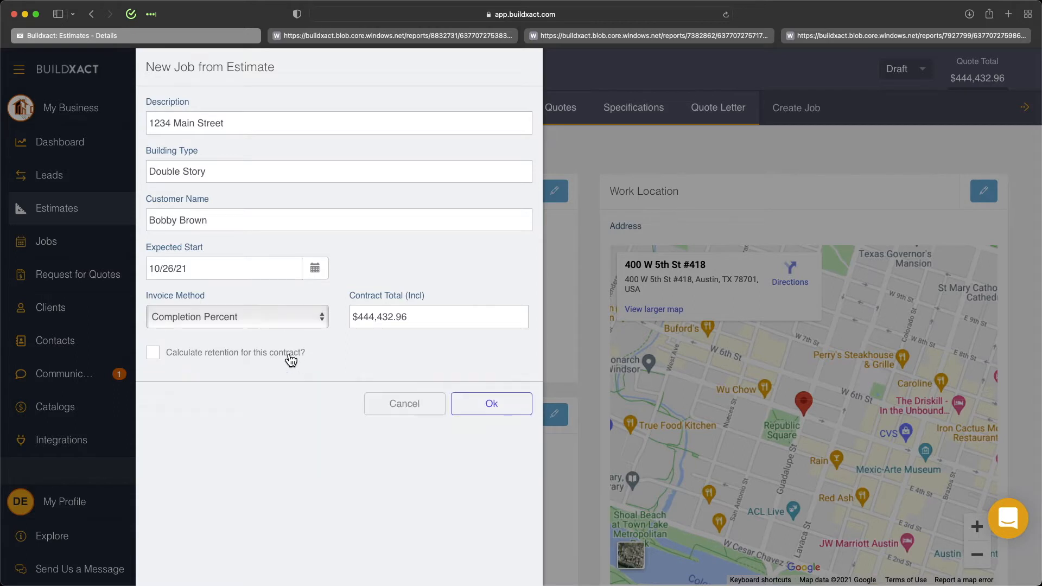
{"action": "left_click", "coordinate": [276, 359]}
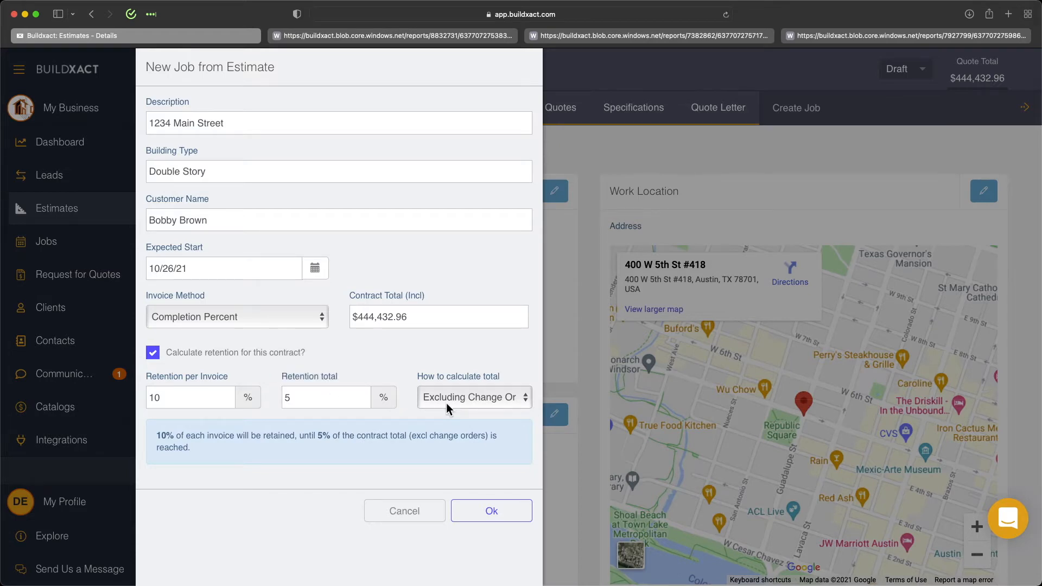
{"action": "left_click", "coordinate": [488, 512]}
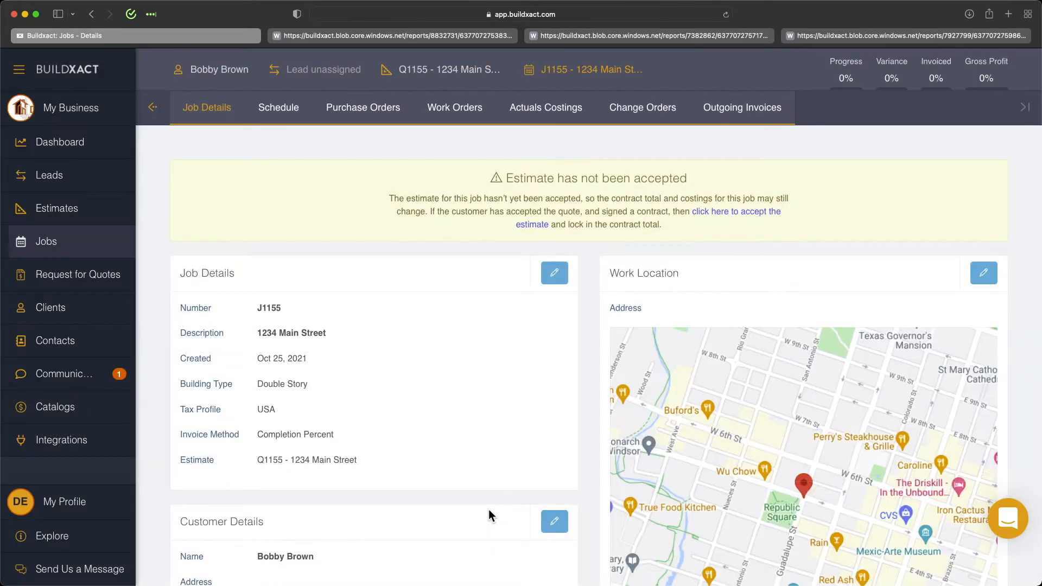
Accept the new job's estimate to lock in the contract total and open the job's outgoing invoices
{"action": "left_click", "coordinate": [727, 217]}
{"action": "left_click", "coordinate": [588, 363]}
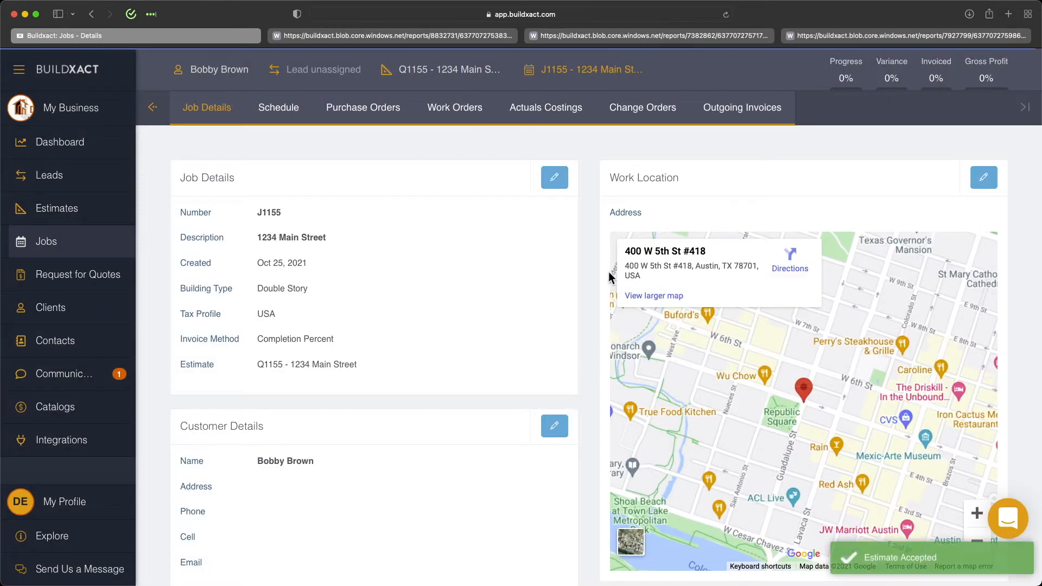
{"action": "left_click", "coordinate": [741, 111]}
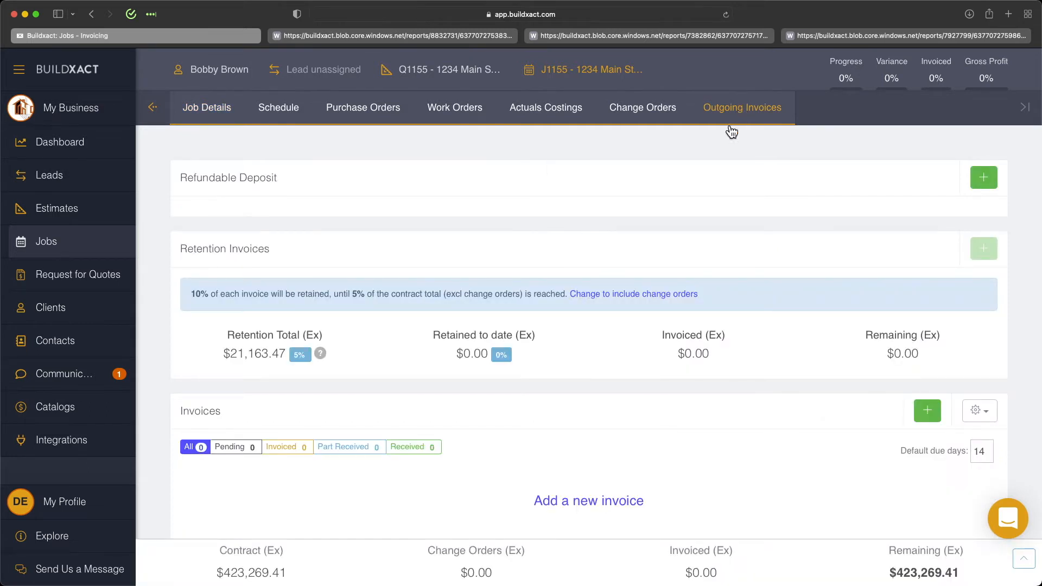
Examine the fields of a new refundable deposit invoice and leave it without saving
{"action": "left_click_drag", "start_coordinate": [185, 178], "coordinate": [324, 183]}
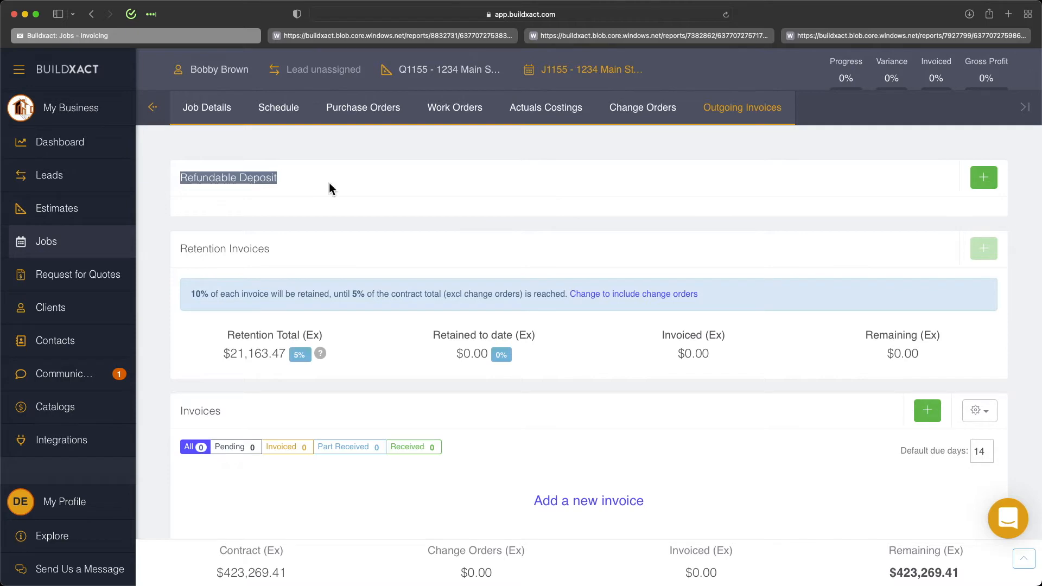
{"action": "left_click", "coordinate": [988, 178]}
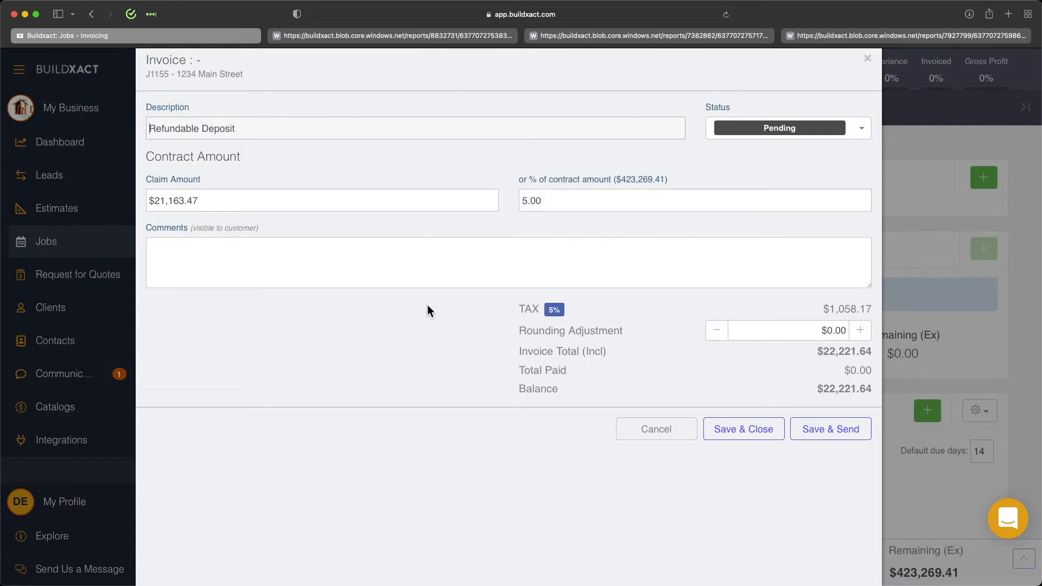
{"action": "left_click", "coordinate": [663, 434]}
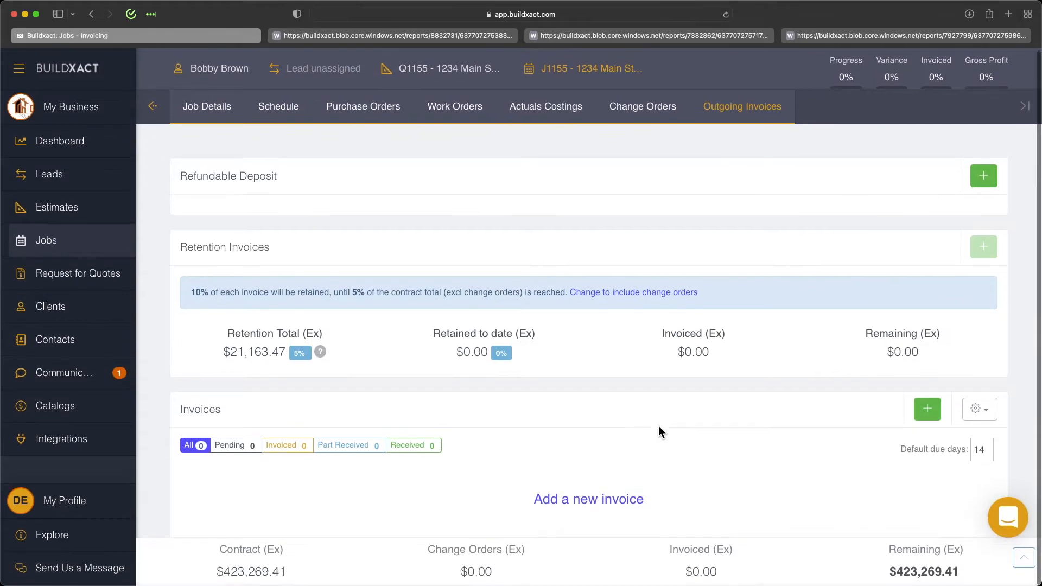
Add a new invoice to the job with the description "Buildxact Demonstration - September"
{"action": "left_click_drag", "start_coordinate": [179, 410], "coordinate": [260, 410]}
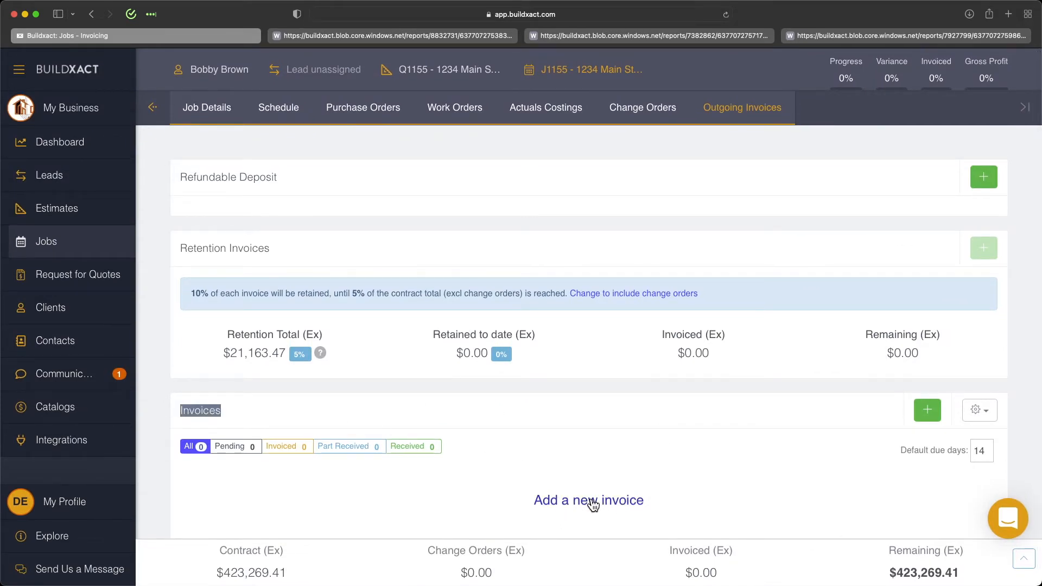
{"action": "left_click", "coordinate": [920, 410]}
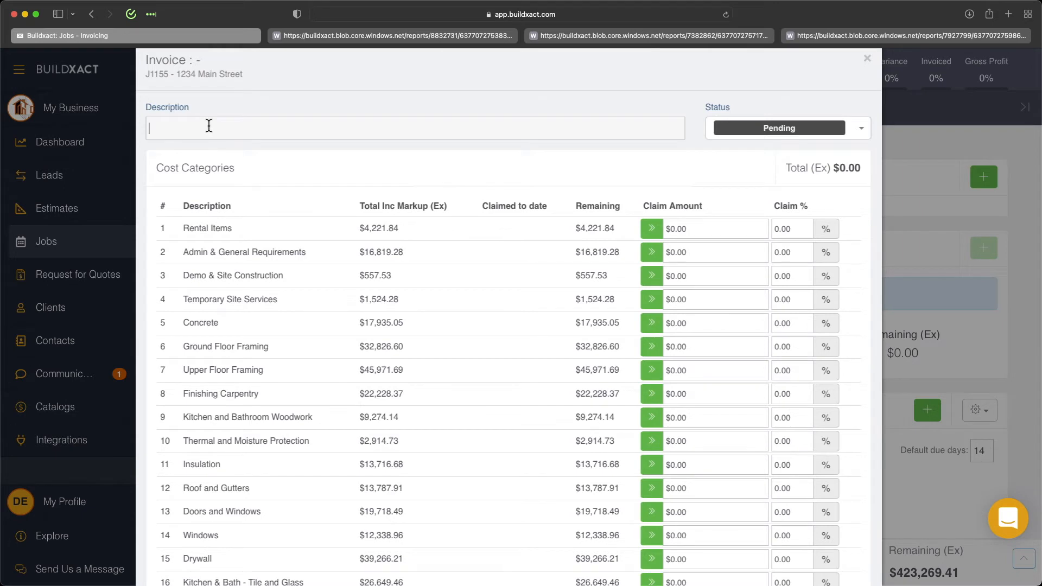
{"action": "type", "text": "Buildxact Demonstration - September"}
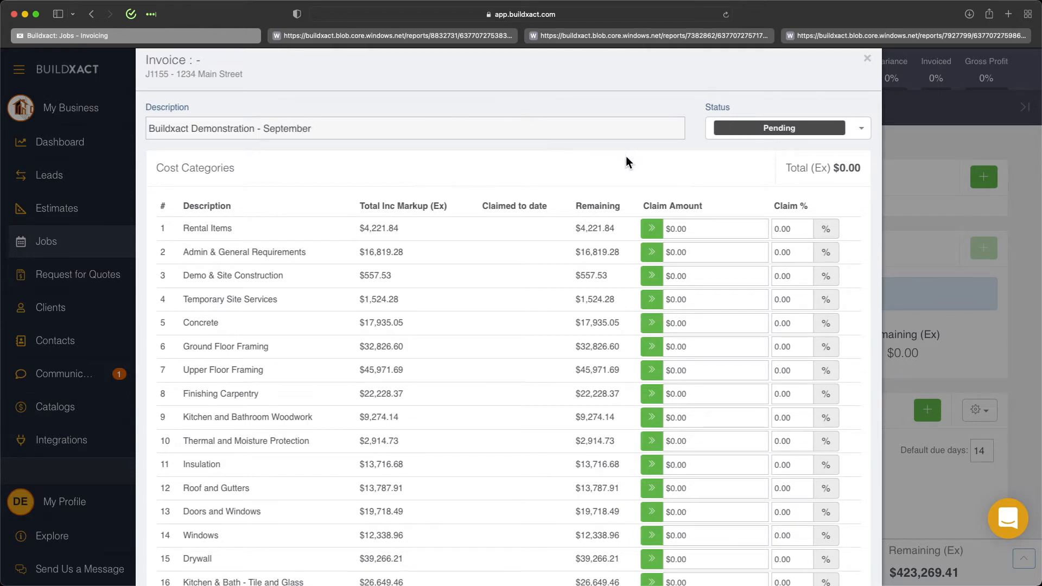
Try allocating the full remainder of Rental Items, and replace it with a claim amount of $1,000
{"action": "scroll", "coordinate": [660, 187], "scroll_direction": "down", "scroll_amount": 3}
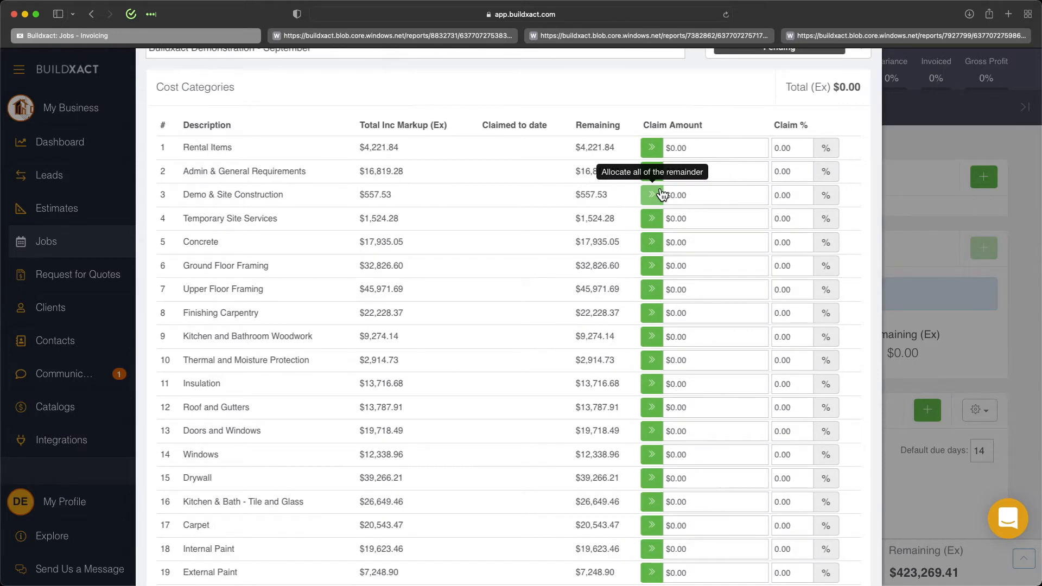
{"action": "left_click", "coordinate": [654, 150]}
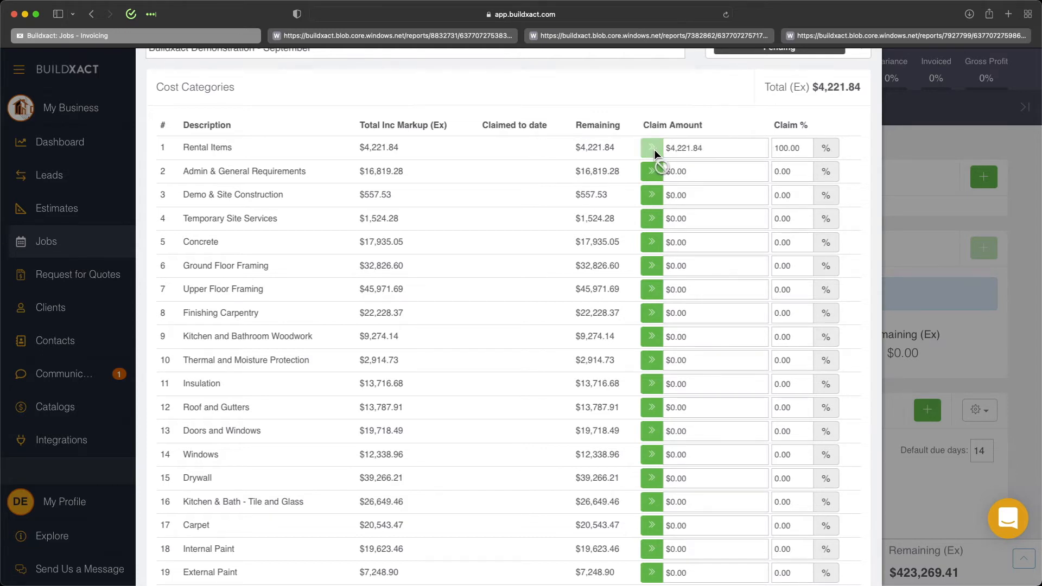
{"action": "left_click_drag", "start_coordinate": [721, 148], "coordinate": [607, 146]}
{"action": "type", "text": "1000"}
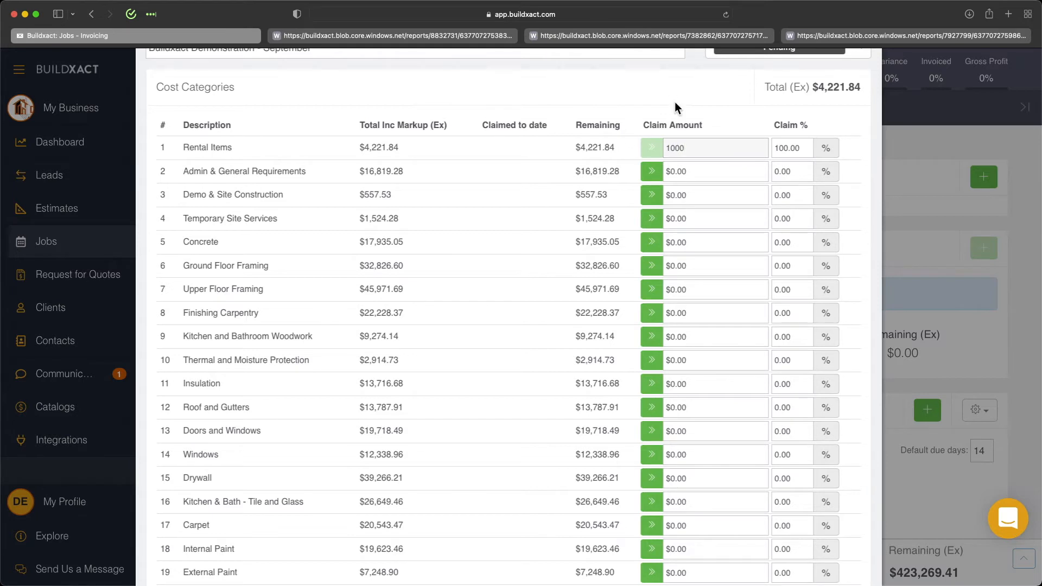
{"action": "left_click", "coordinate": [675, 102]}
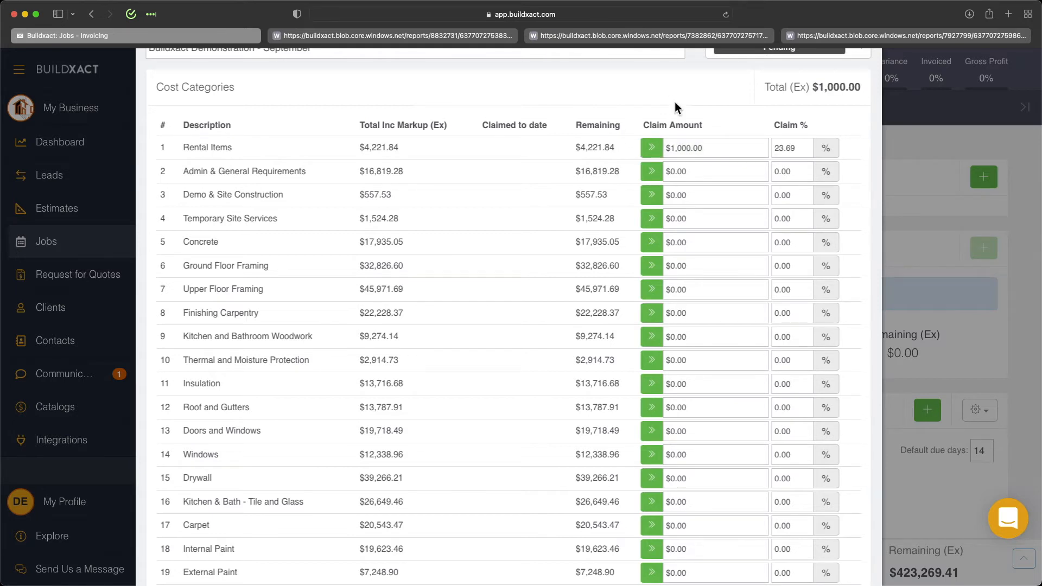
Claim 50% of Rental Items and the entire remainder of Admin & General Requirements, and save and close the invoice
{"action": "left_click", "coordinate": [792, 148]}
{"action": "type", "text": "50"}
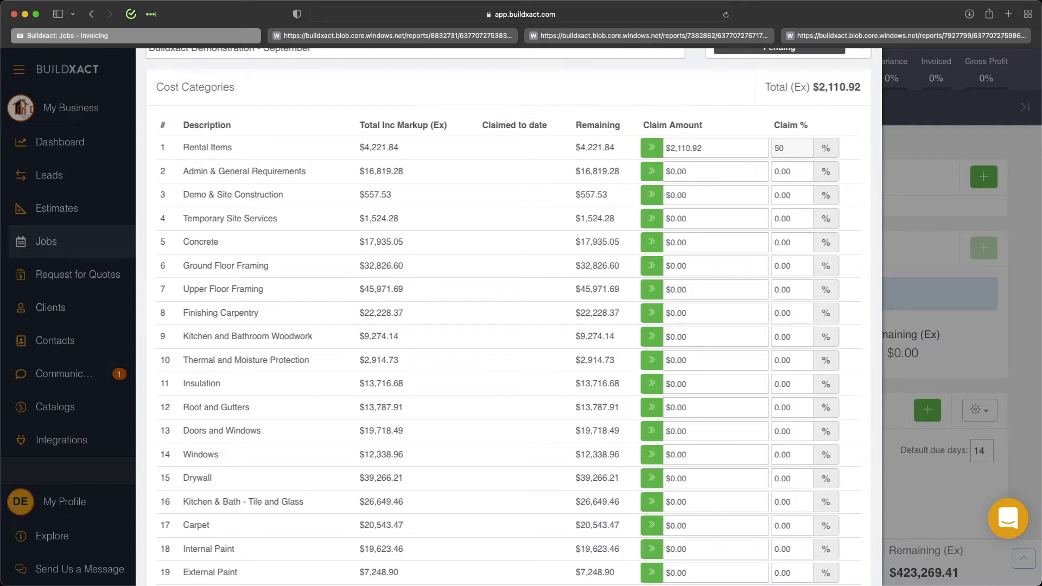
{"action": "left_click", "coordinate": [651, 172]}
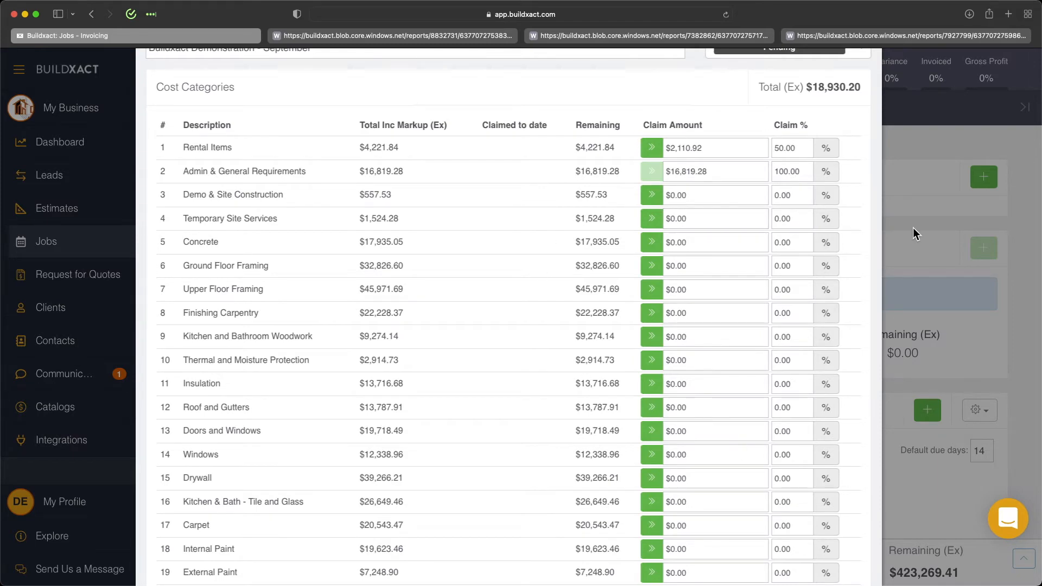
{"action": "scroll", "coordinate": [743, 384], "scroll_direction": "down", "scroll_amount": 3}
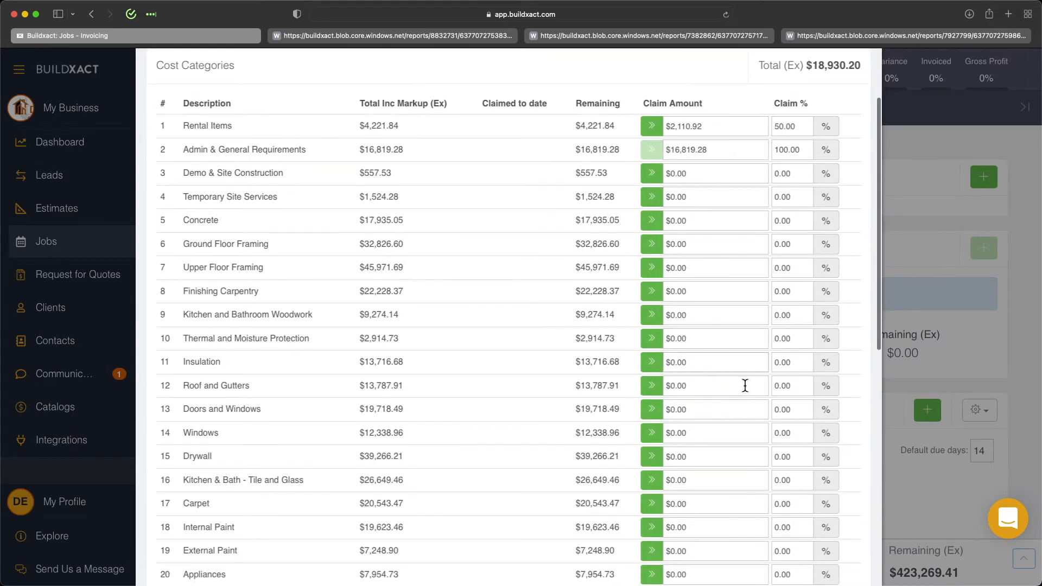
{"action": "scroll", "coordinate": [746, 386], "scroll_direction": "down", "scroll_amount": 10}
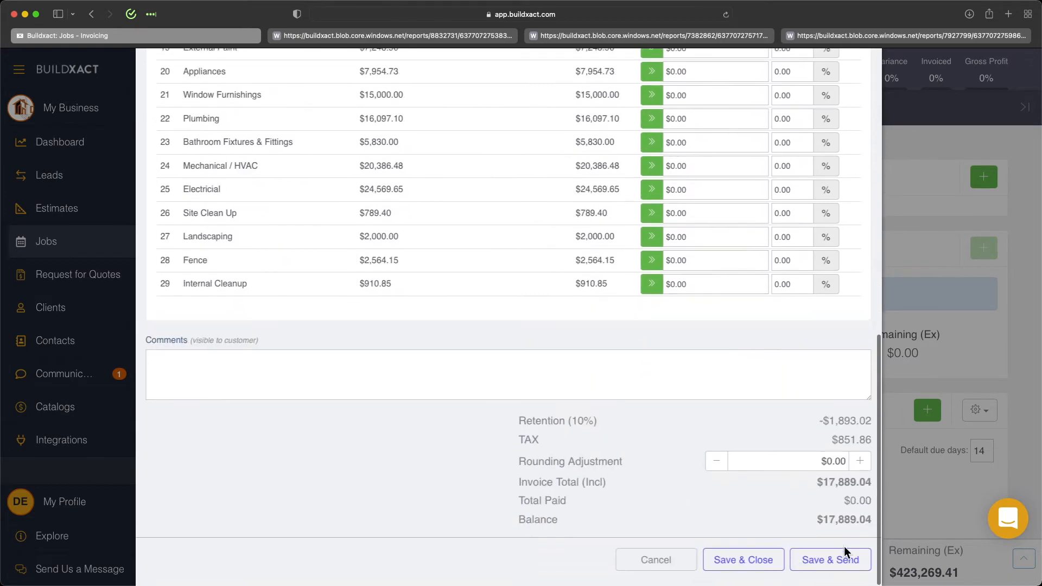
{"action": "left_click", "coordinate": [761, 566]}
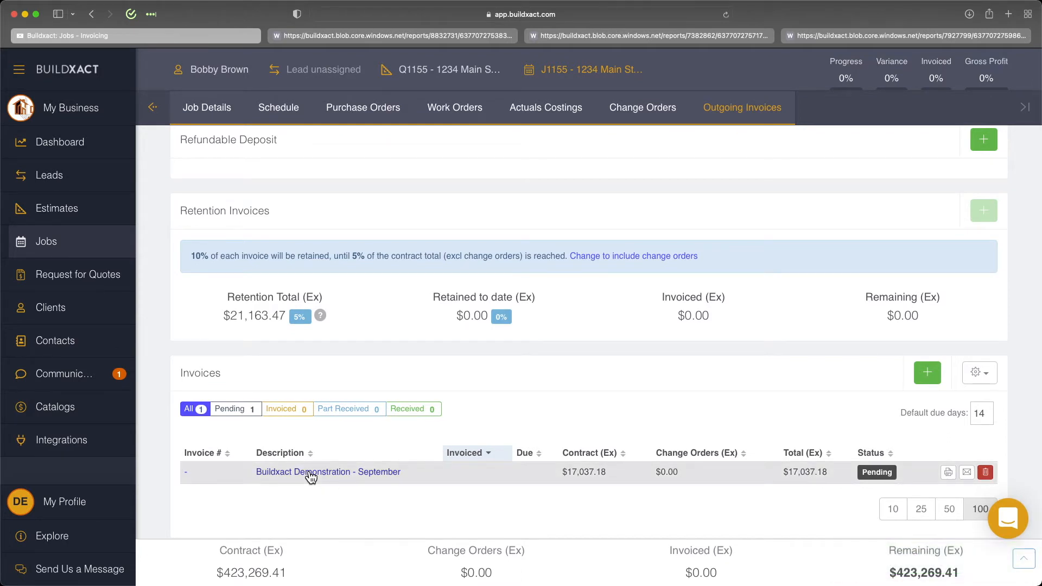
Try to add a second invoice to the job while the September invoice is still pending
{"action": "left_click", "coordinate": [928, 374]}
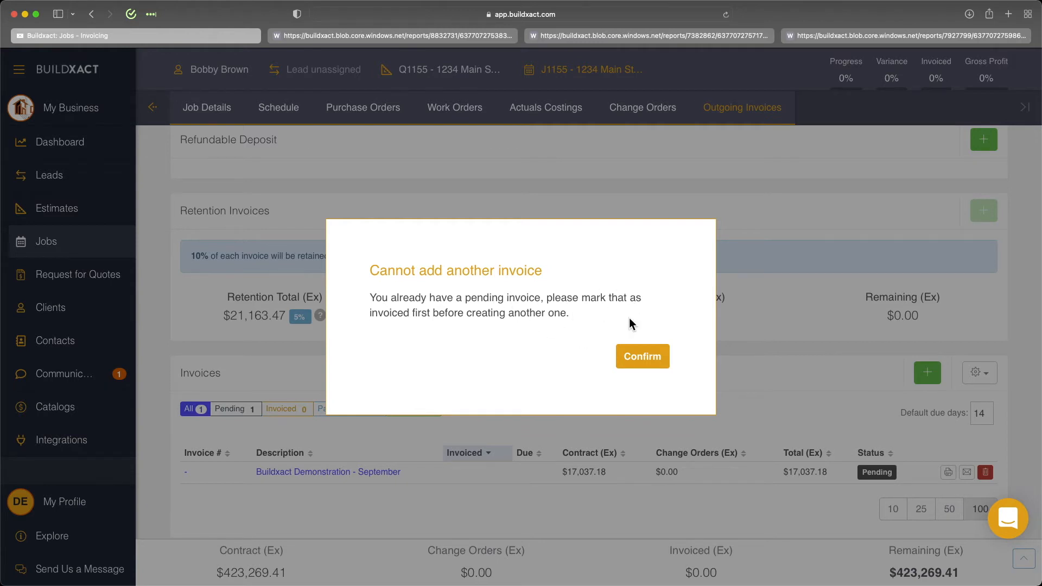
{"action": "left_click_drag", "start_coordinate": [562, 297], "coordinate": [623, 317]}
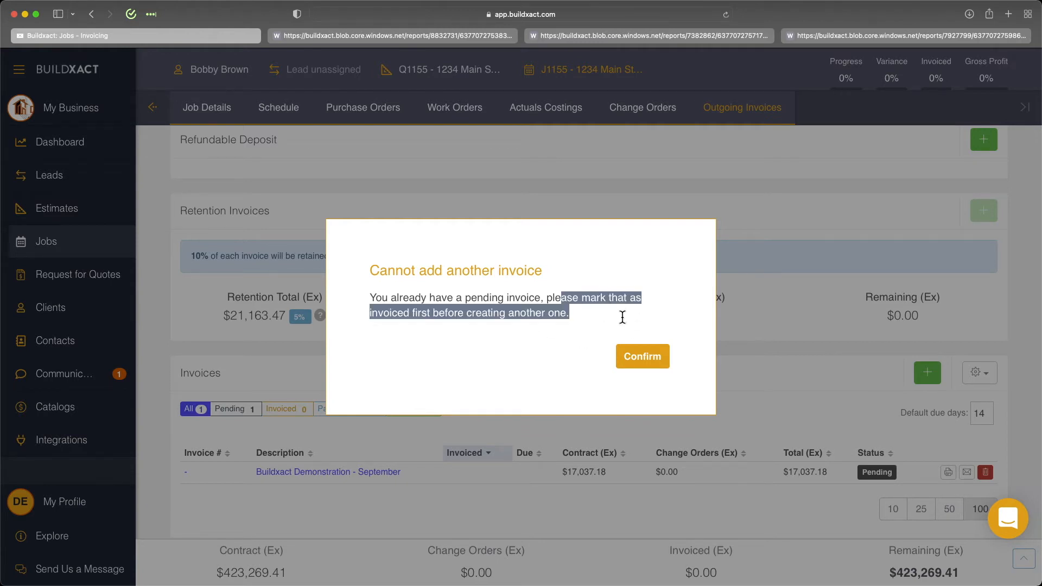
{"action": "left_click", "coordinate": [642, 356]}
Change the September invoice's status to Invoiced and save and close it
{"action": "left_click", "coordinate": [355, 471]}
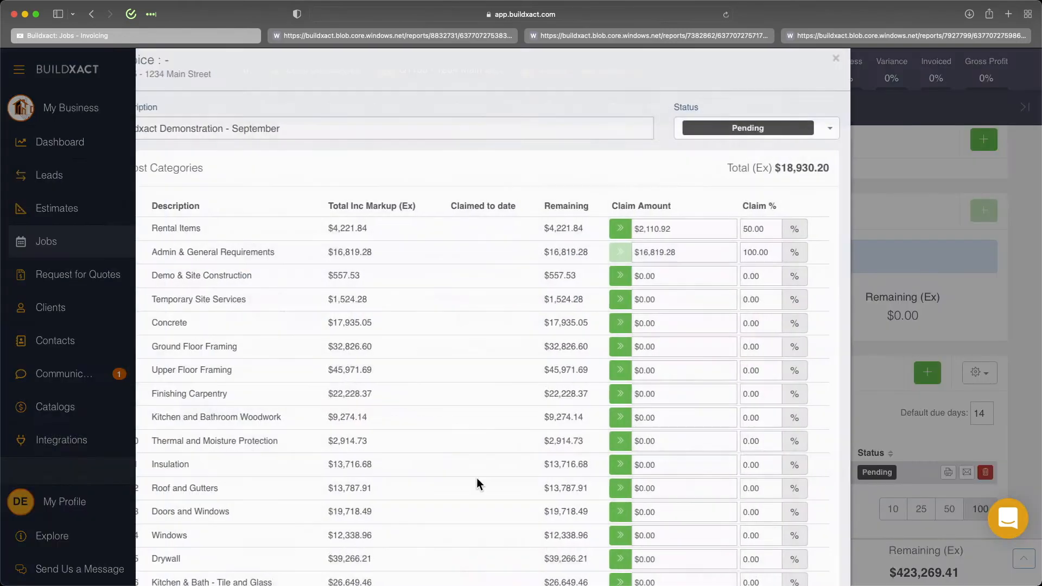
{"action": "left_click", "coordinate": [765, 132]}
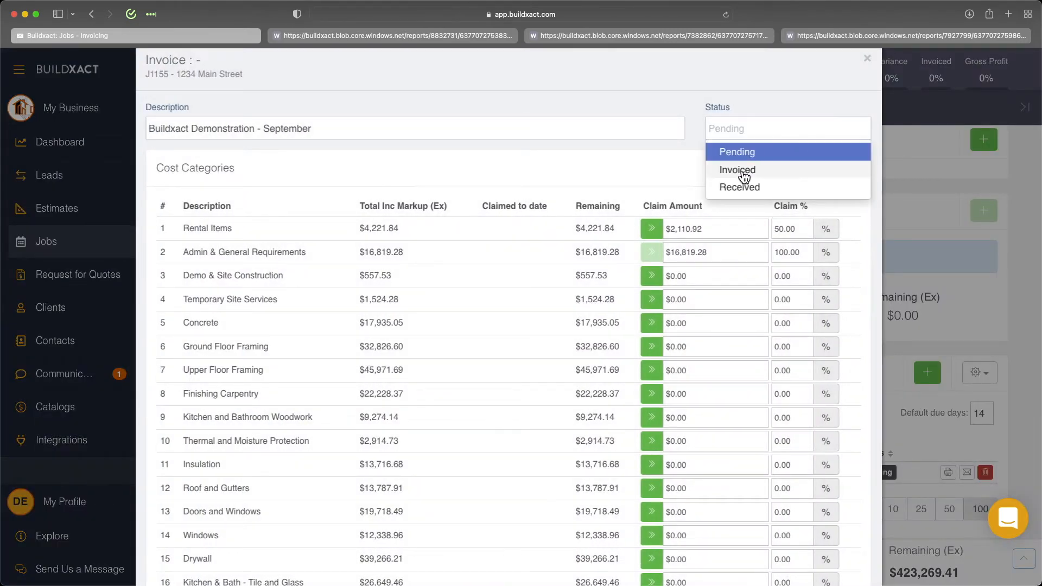
{"action": "left_click", "coordinate": [741, 173]}
{"action": "scroll", "coordinate": [784, 269], "scroll_direction": "down", "scroll_amount": 15}
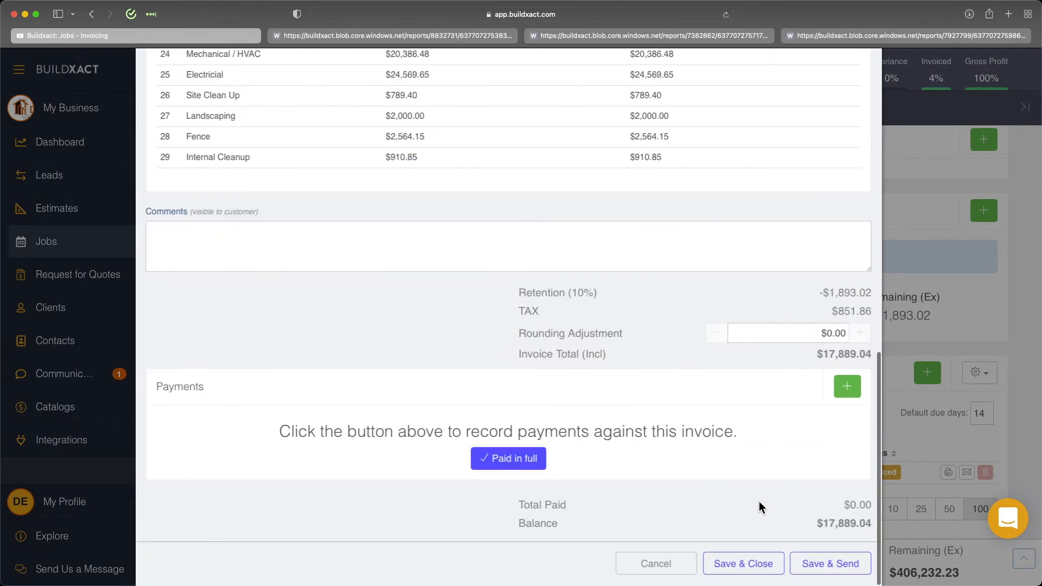
{"action": "left_click", "coordinate": [747, 565]}
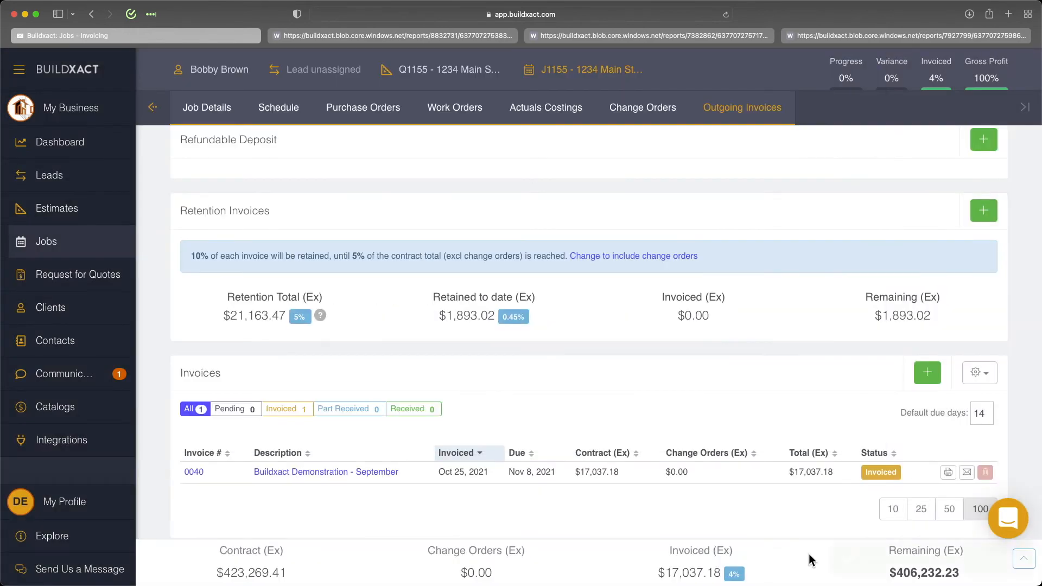
Generate the September invoice report as a PDF, review its category totals and remaining amounts, and return to the job's invoices
{"action": "left_click", "coordinate": [947, 472]}
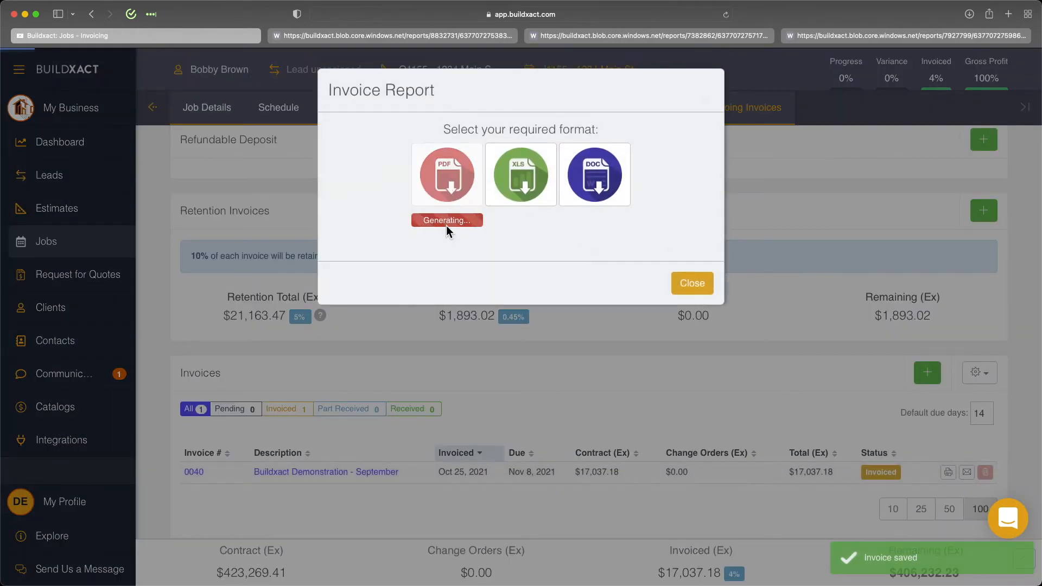
{"action": "left_click", "coordinate": [445, 222]}
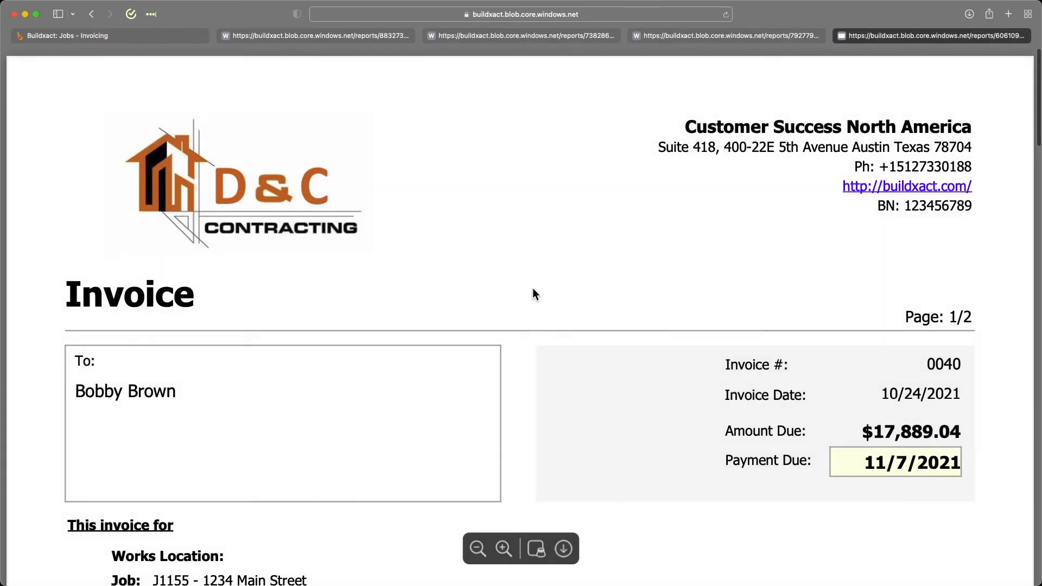
{"action": "left_click", "coordinate": [478, 548]}
{"action": "scroll", "coordinate": [691, 168], "scroll_direction": "down", "scroll_amount": 5}
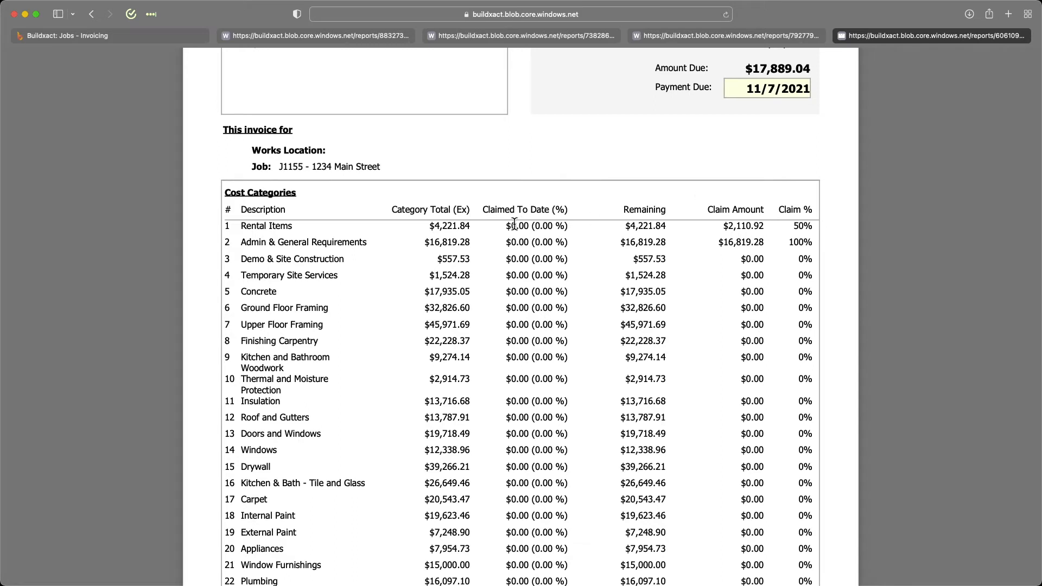
{"action": "left_click_drag", "start_coordinate": [424, 227], "coordinate": [490, 230]}
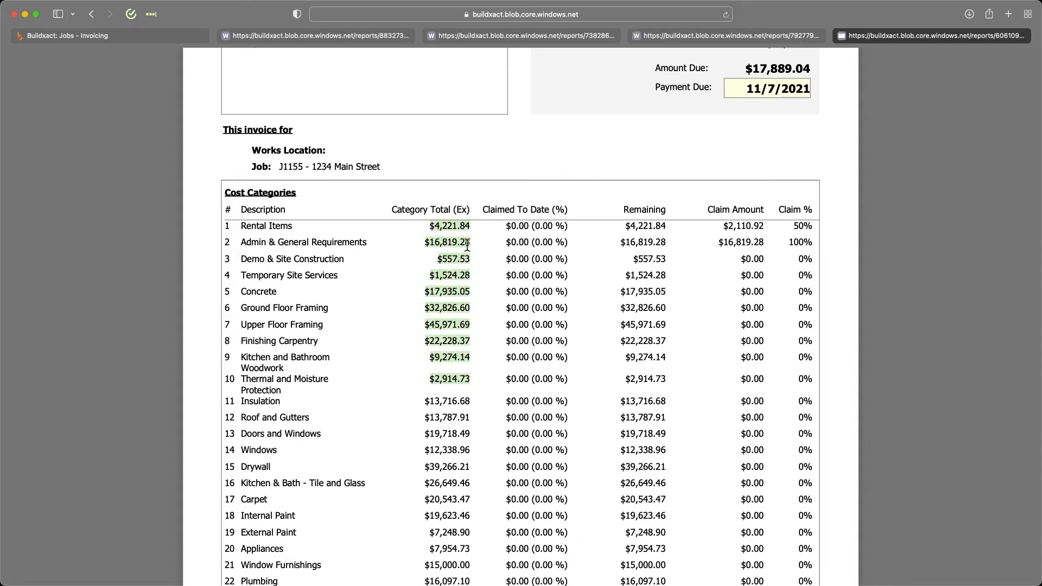
{"action": "left_click", "coordinate": [635, 227]}
{"action": "left_click_drag", "start_coordinate": [635, 226], "coordinate": [668, 227]}
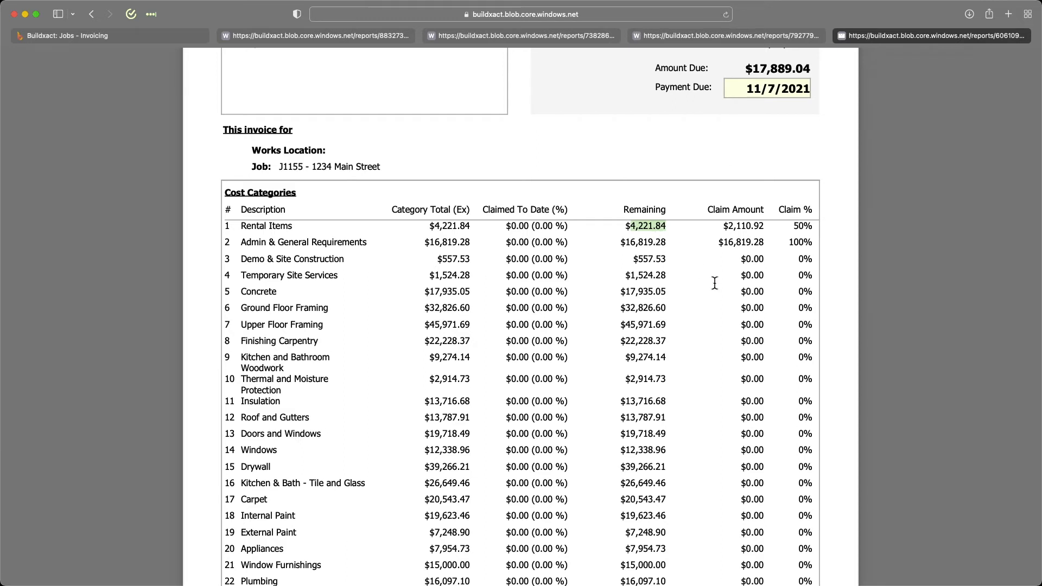
{"action": "left_click", "coordinate": [131, 37]}
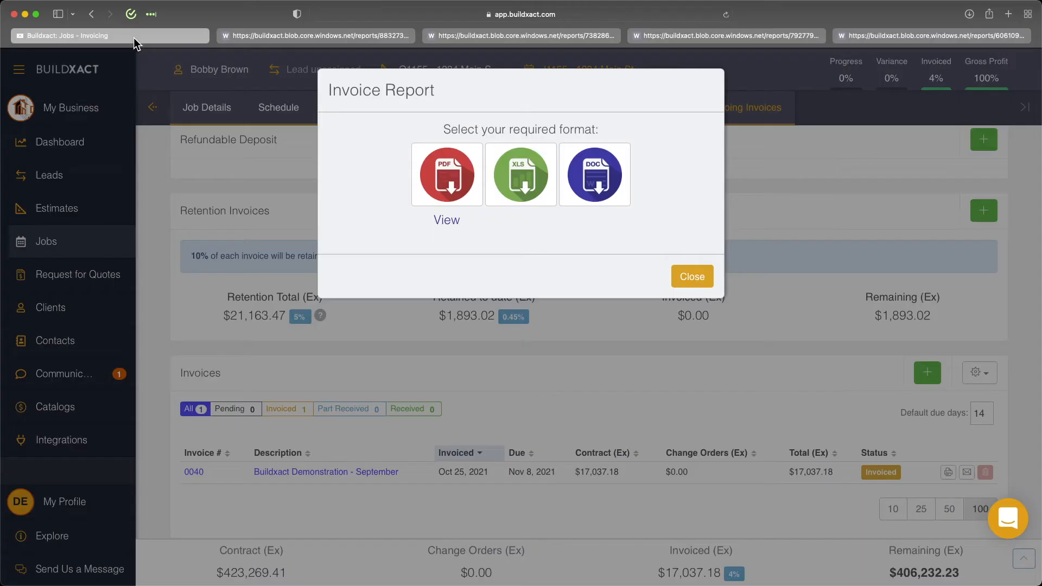
{"action": "left_click", "coordinate": [700, 282]}
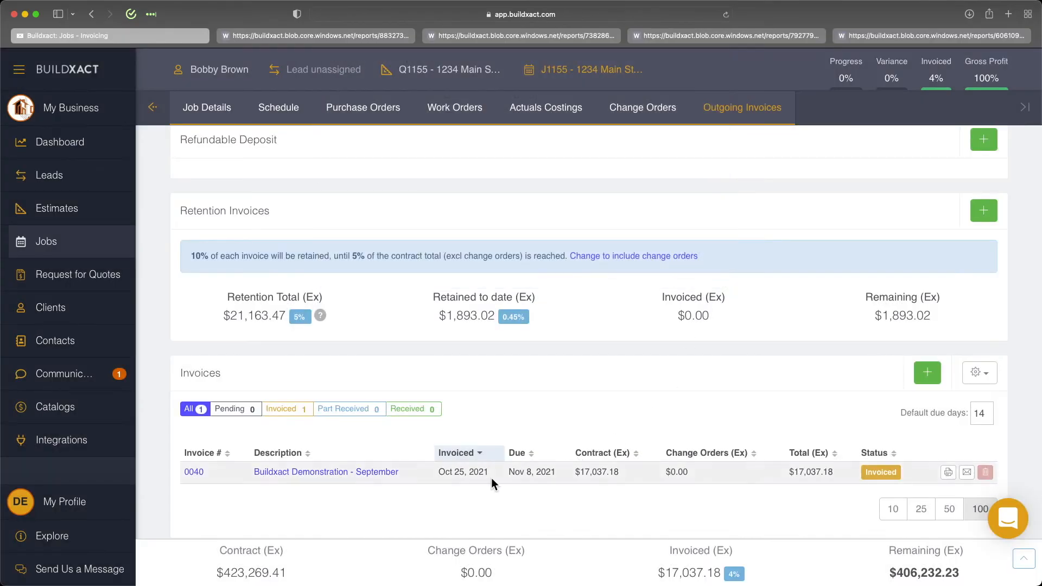
Mark the September invoice as Received with a receipt for the full $17,889.04, and save and close it
{"action": "left_click", "coordinate": [335, 474]}
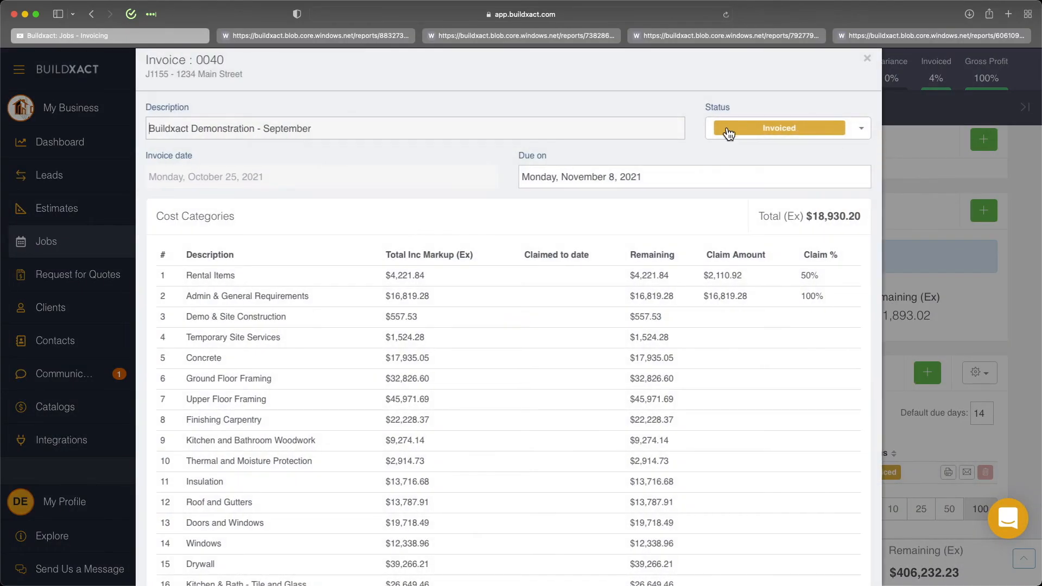
{"action": "left_click", "coordinate": [727, 127]}
{"action": "left_click", "coordinate": [769, 188]}
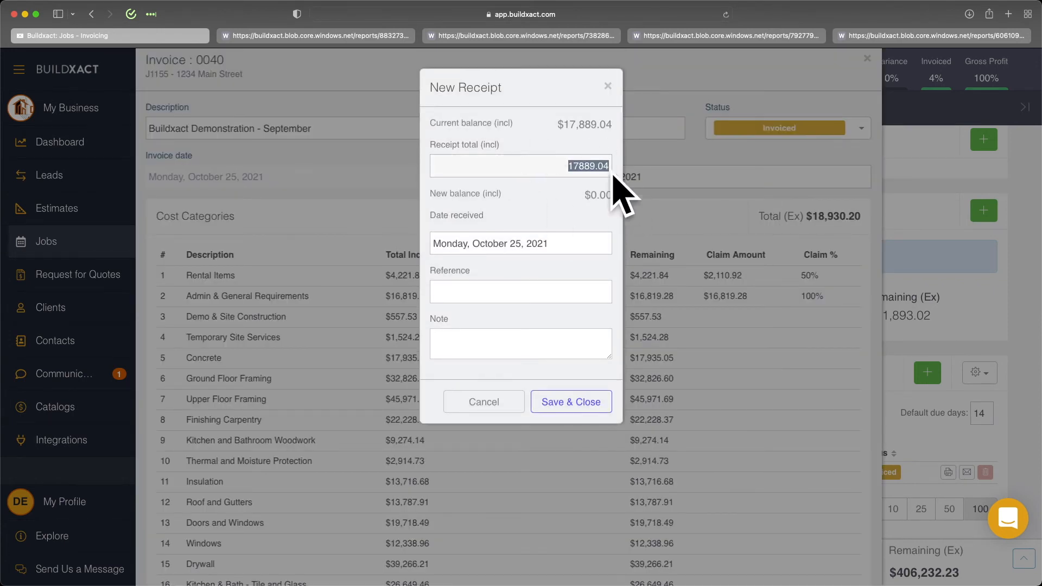
{"action": "left_click", "coordinate": [577, 404]}
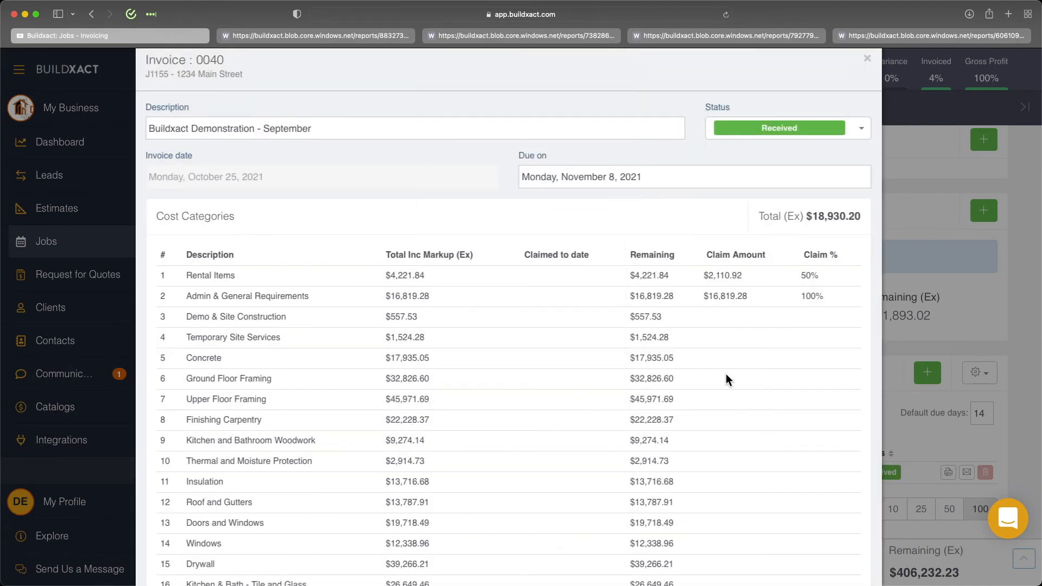
{"action": "scroll", "coordinate": [724, 373], "scroll_direction": "down", "scroll_amount": 6}
{"action": "scroll", "coordinate": [790, 556], "scroll_direction": "down", "scroll_amount": 5}
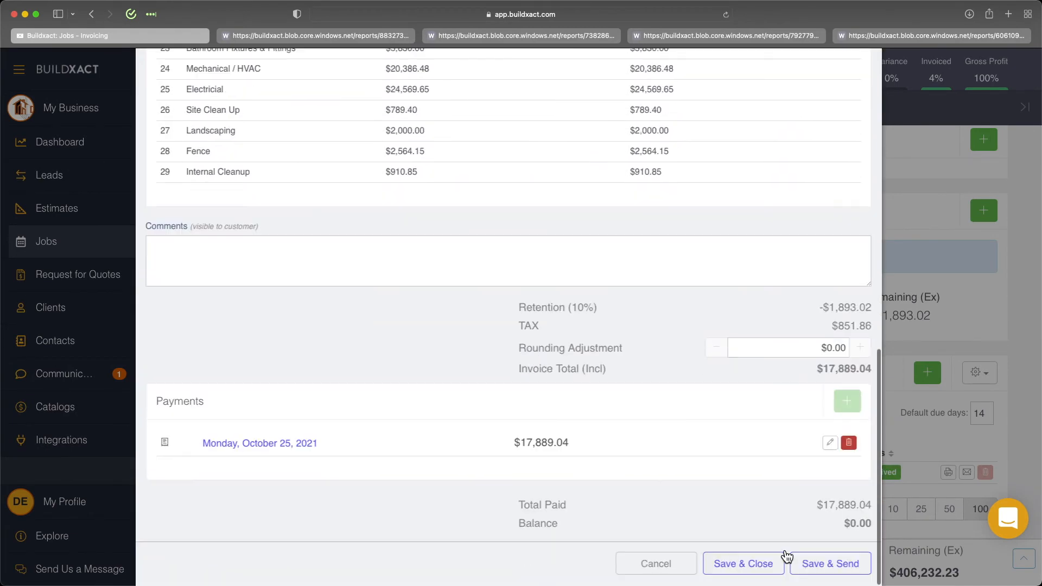
{"action": "left_click", "coordinate": [759, 567]}
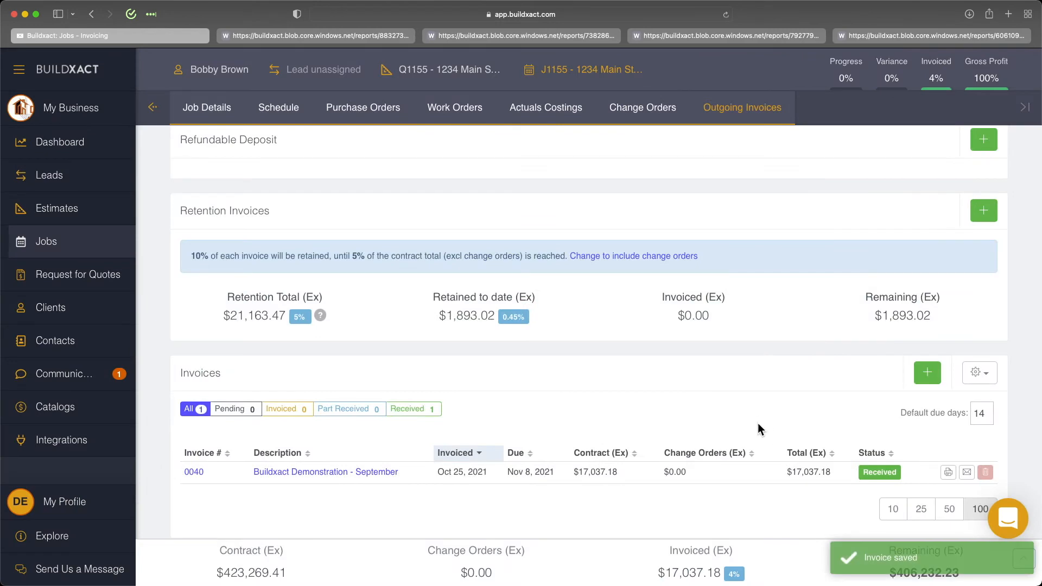
Create an invoice described "Buildxact Demonstration #2" claiming the entire remainder of Rental Items, Demo & Site Construction and Temporary Site Services
{"action": "left_click", "coordinate": [925, 372]}
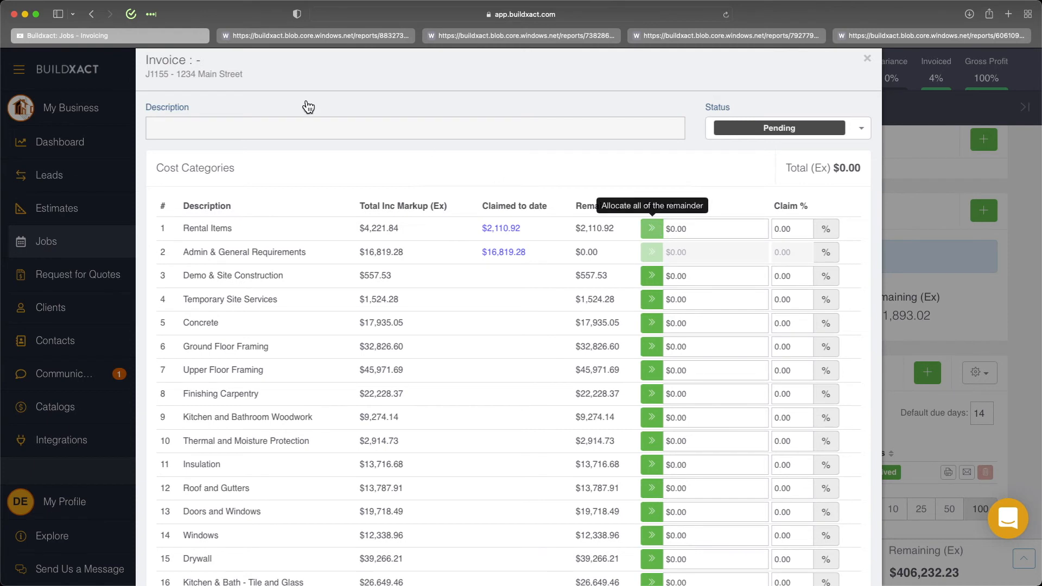
{"action": "type", "text": "Buildxa"}
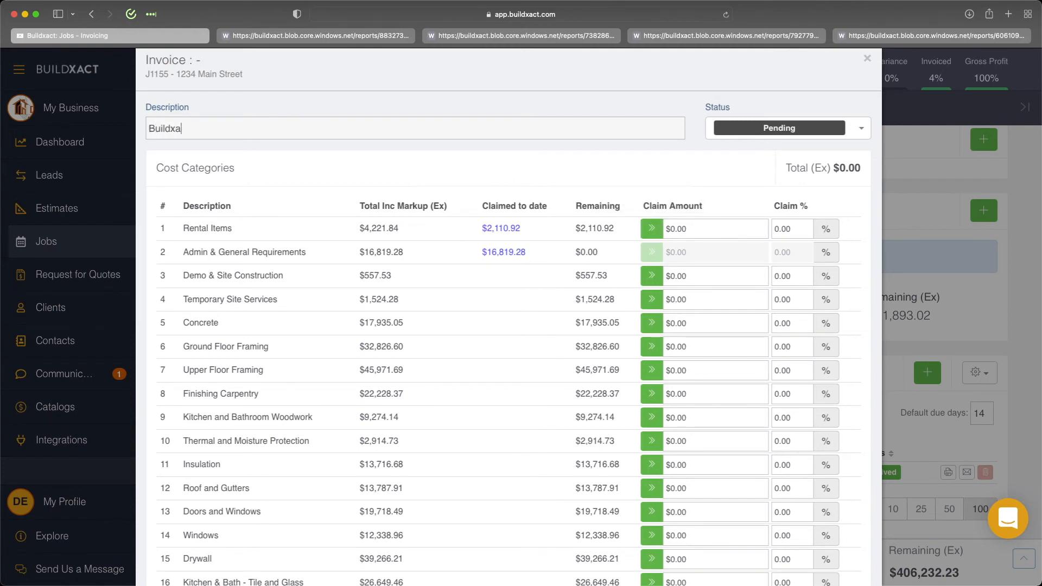
{"action": "type", "text": "ct Demonstration #2"}
{"action": "left_click", "coordinate": [651, 236]}
{"action": "left_click", "coordinate": [650, 300]}
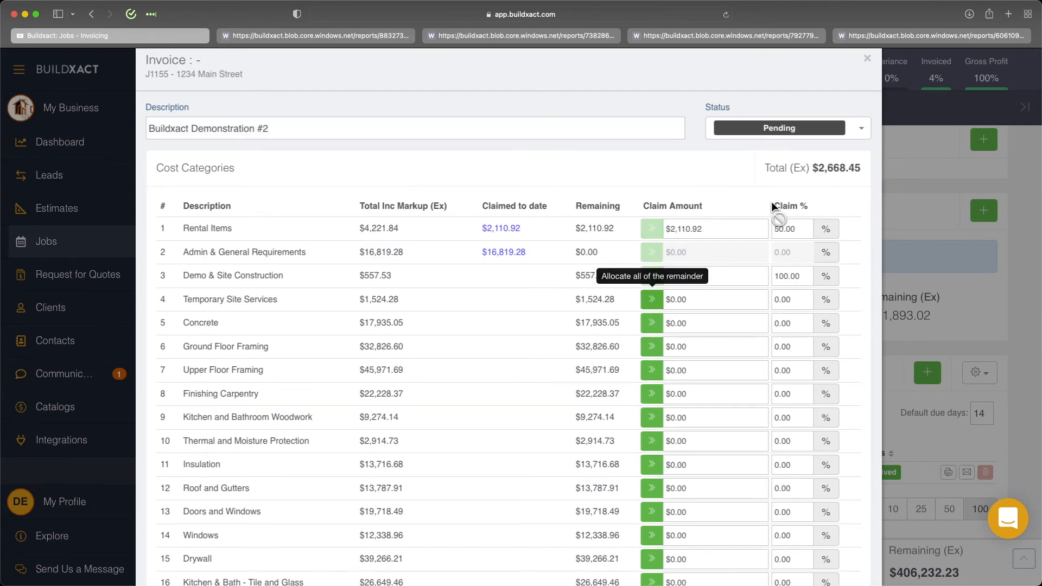
Set the second invoice's status to Invoiced and save and close it
{"action": "left_click", "coordinate": [776, 129]}
{"action": "left_click", "coordinate": [788, 171]}
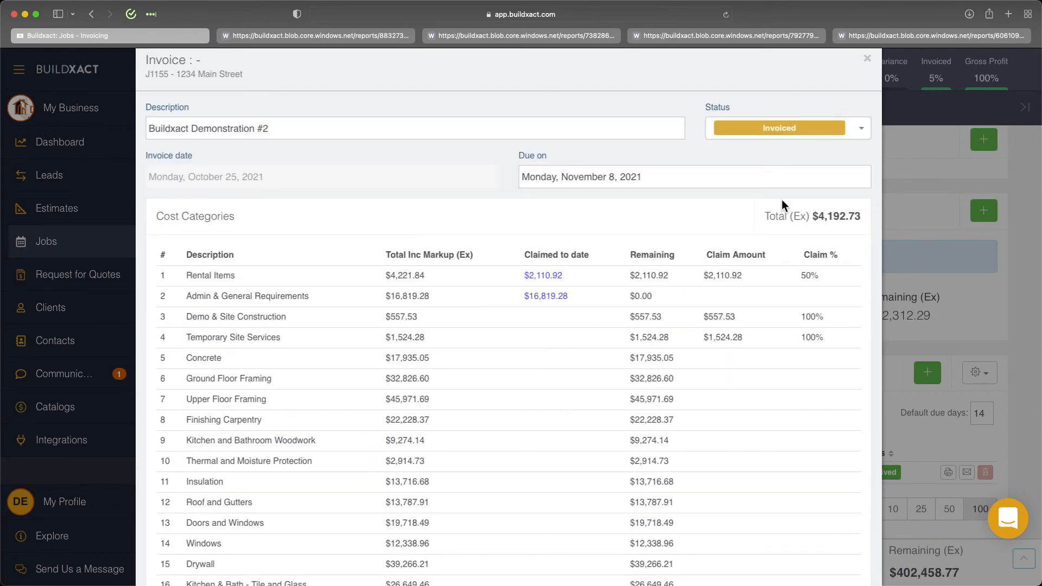
{"action": "scroll", "coordinate": [782, 202], "scroll_direction": "down", "scroll_amount": 15}
{"action": "left_click", "coordinate": [754, 565]}
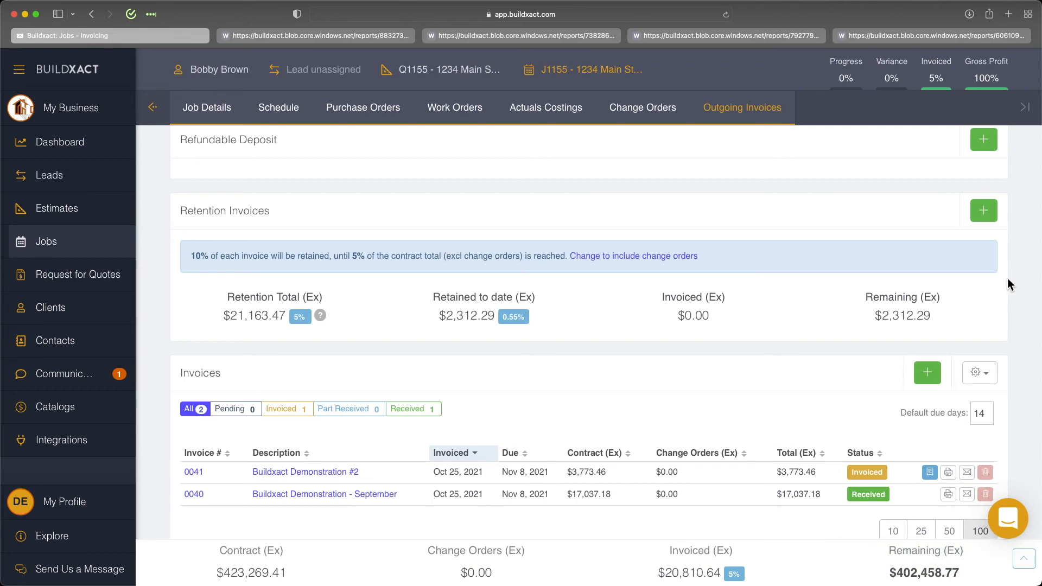
Open a new retention invoice to check the maximum claimable retention, and cancel it without saving
{"action": "scroll", "coordinate": [990, 218], "scroll_direction": "down", "scroll_amount": 1}
{"action": "left_click", "coordinate": [983, 208]}
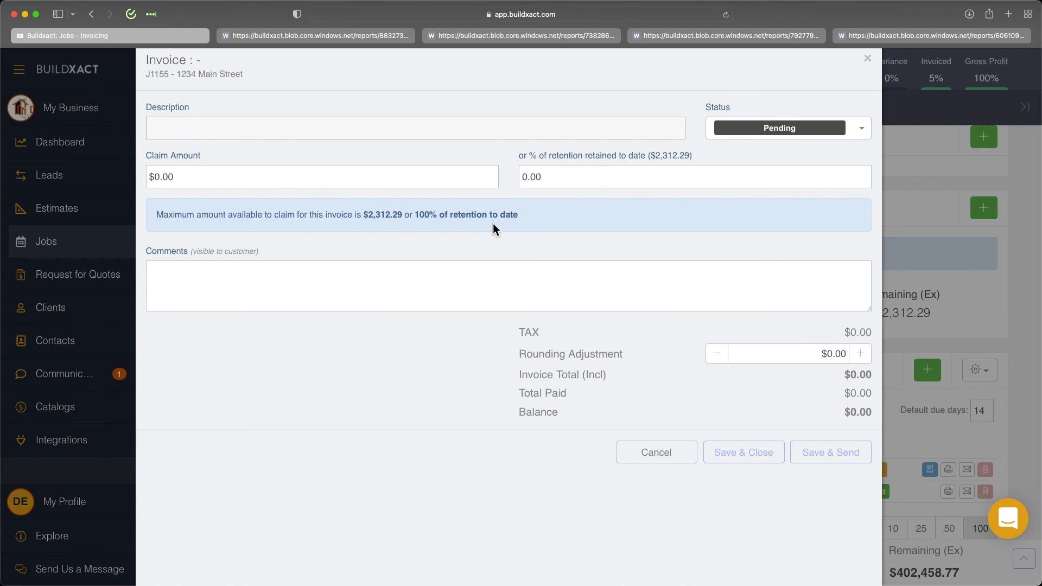
{"action": "left_click", "coordinate": [659, 453]}
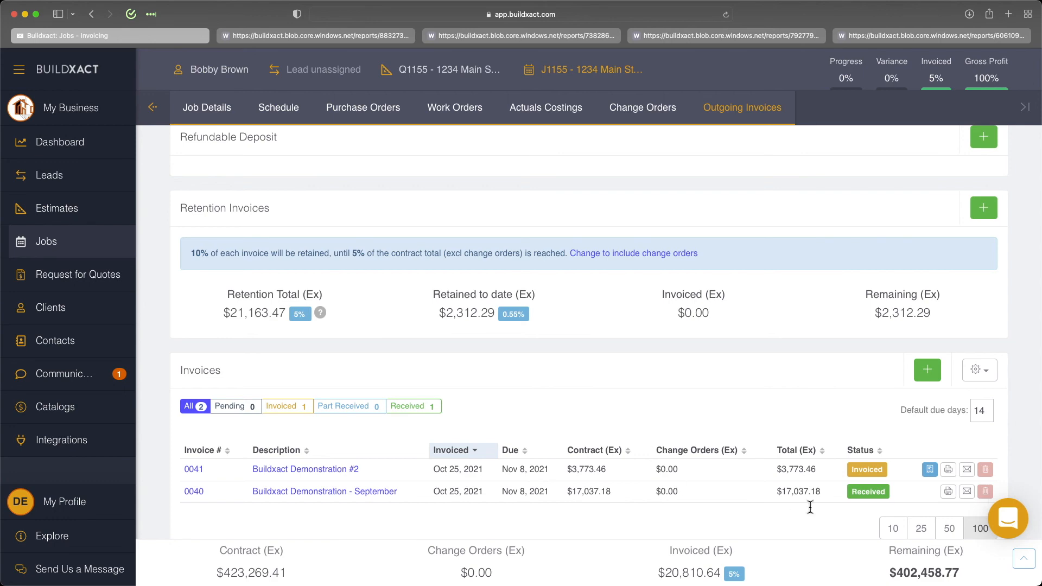
Generate the job's invoice statement as a PDF and review its invoices, totals and retention summary
{"action": "left_click", "coordinate": [982, 375]}
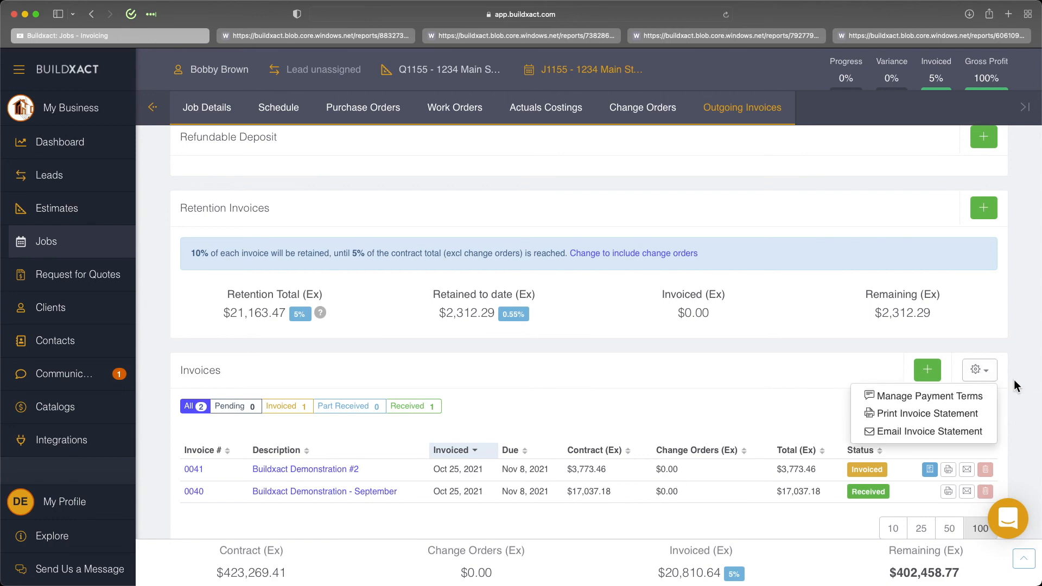
{"action": "left_click", "coordinate": [935, 418]}
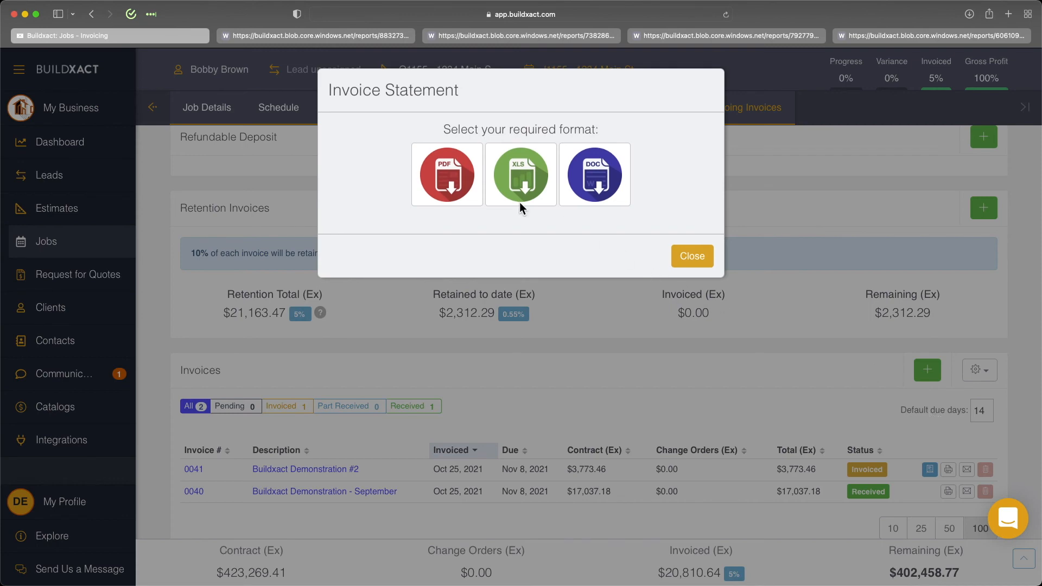
{"action": "left_click", "coordinate": [445, 177]}
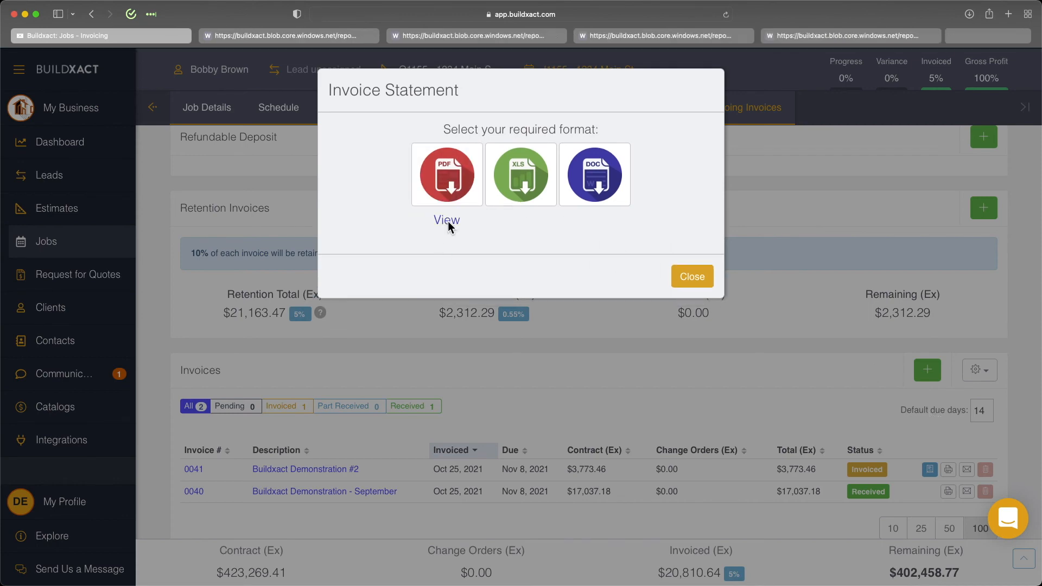
{"action": "left_click", "coordinate": [447, 220]}
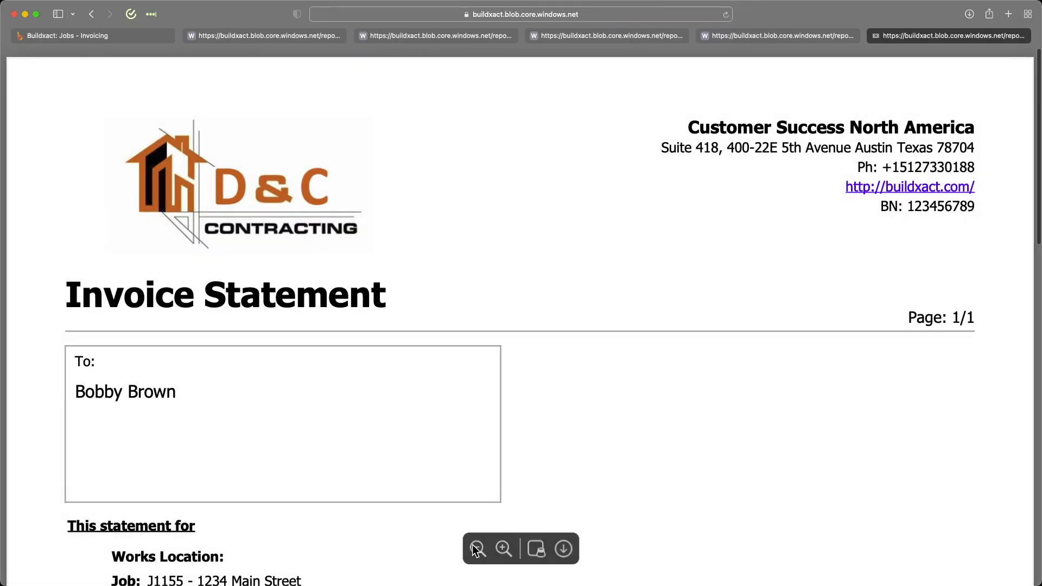
{"action": "left_click", "coordinate": [476, 549]}
{"action": "scroll", "coordinate": [727, 465], "scroll_direction": "down", "scroll_amount": 5}
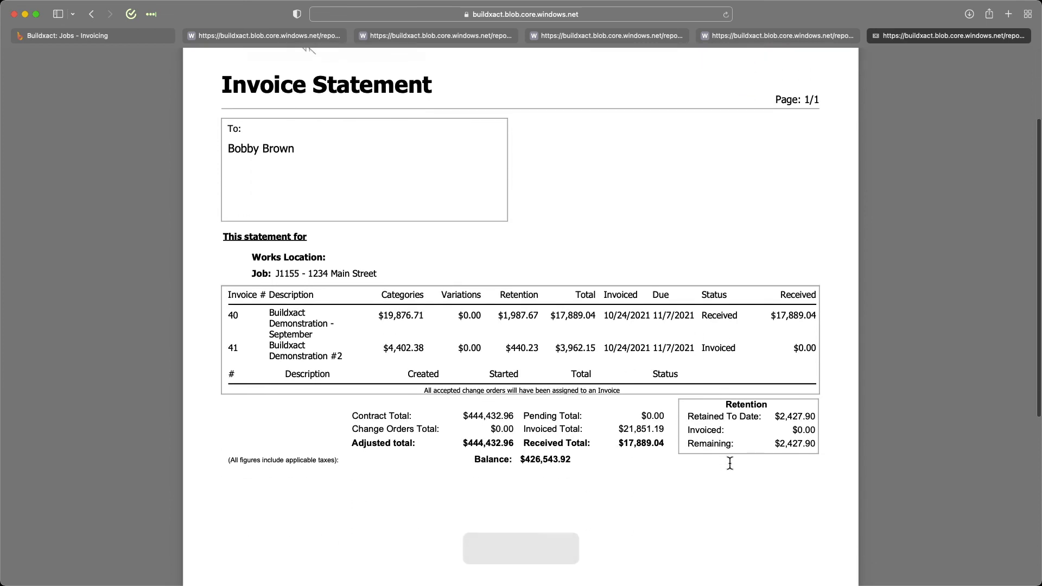